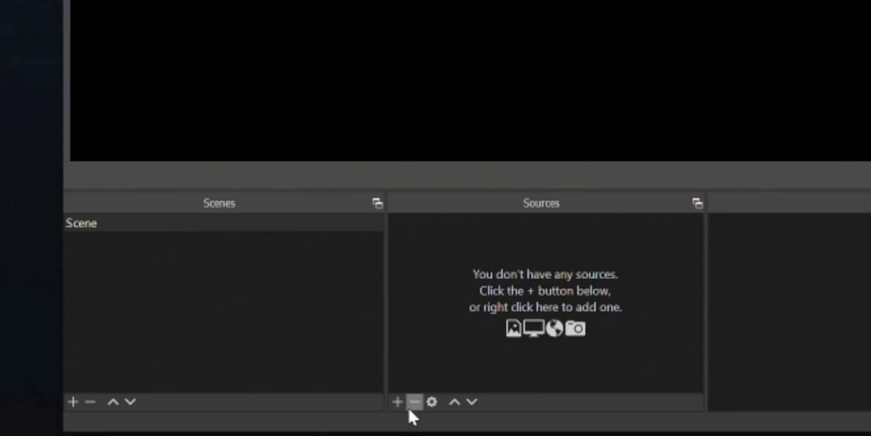
- Try adding a Display Capture source for Display 1 to the scene
click(398, 401)
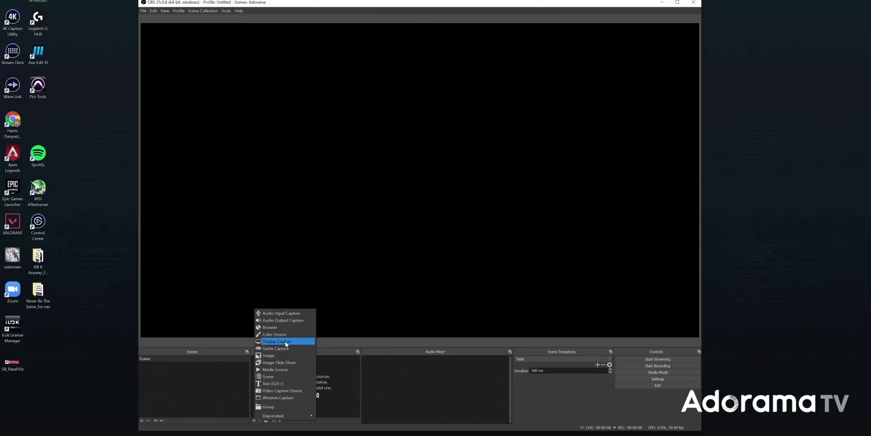
click(489, 175)
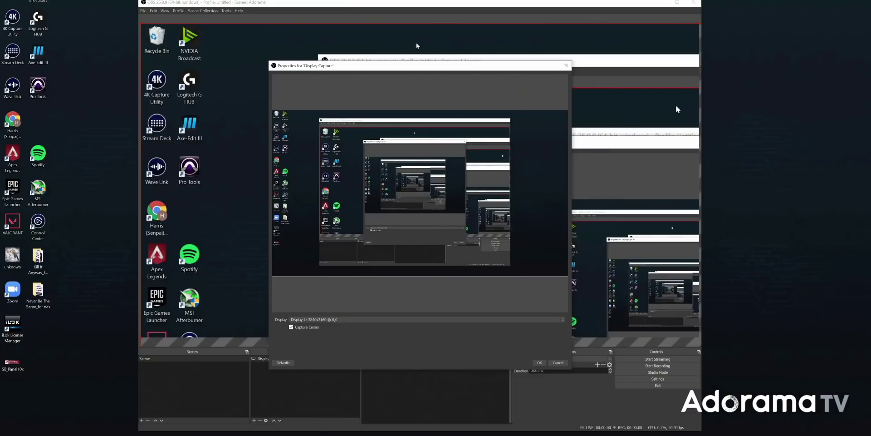
drag(416, 63, 619, 148)
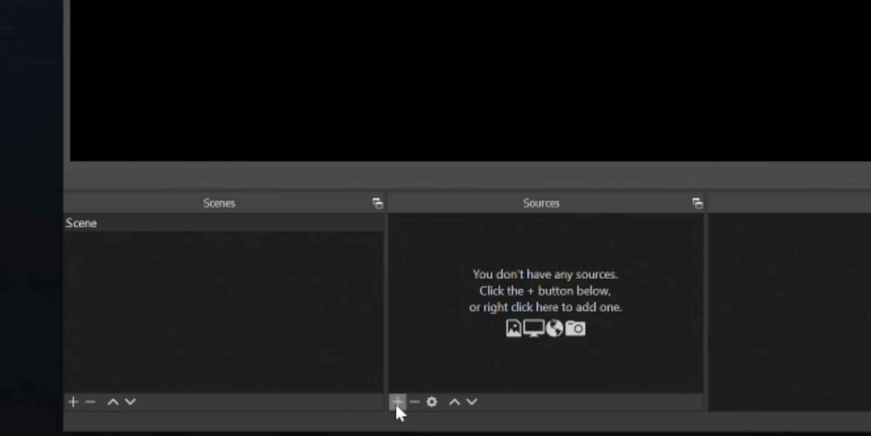
- Add a new Image source named Fake Screen to the scene
click(396, 402)
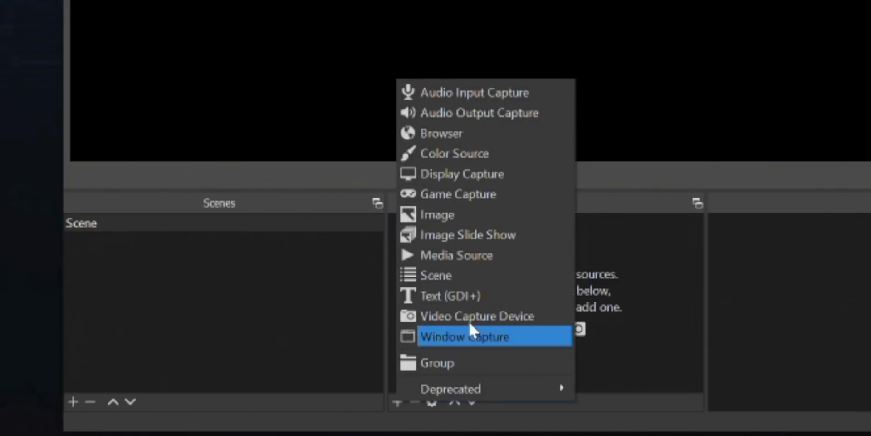
click(470, 215)
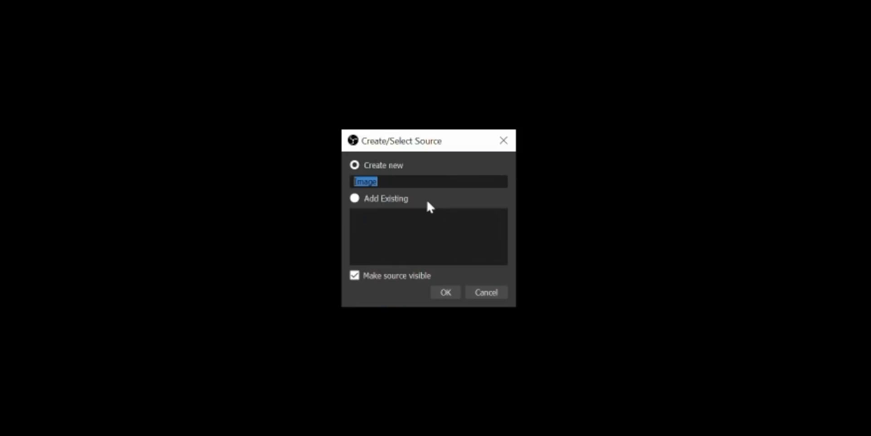
text(Fake Screen)
click(445, 292)
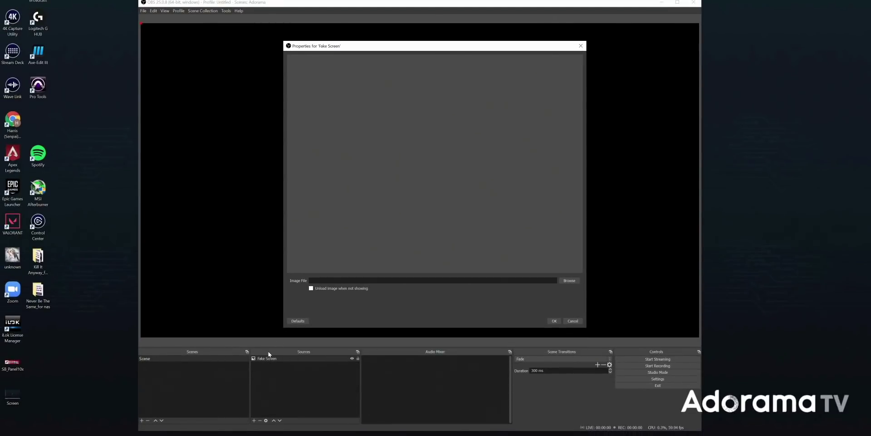
- Load Screen.png from the Desktop into the Fake Screen source and scale the image to fill the canvas
drag(449, 46, 356, 47)
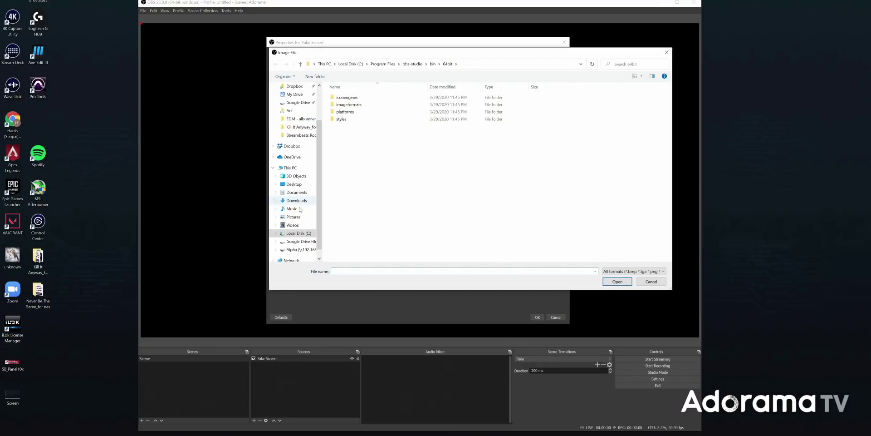
click(294, 184)
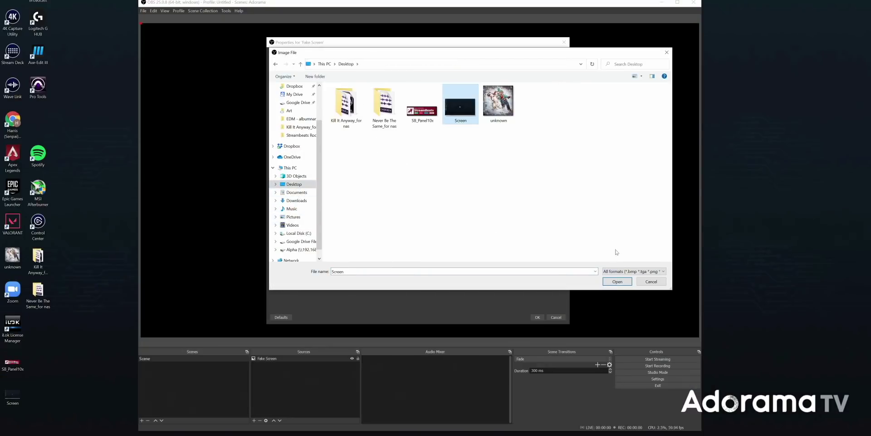
click(617, 282)
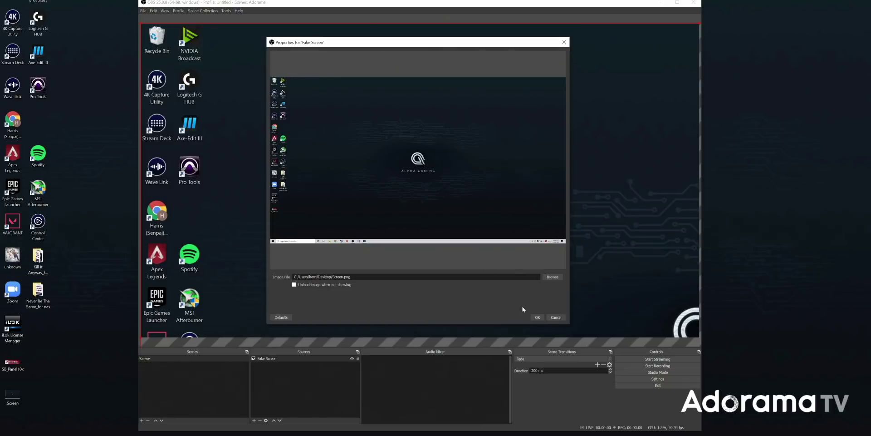
click(537, 317)
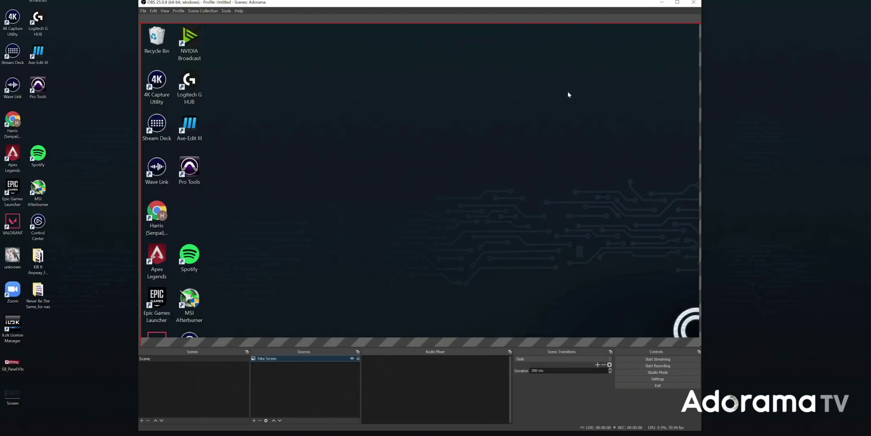
drag(145, 28, 220, 29)
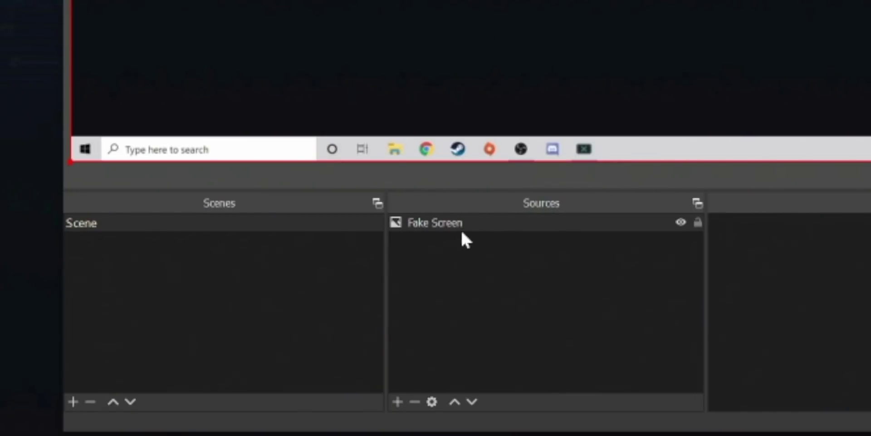
- Add a Video Capture Device source named Camera that uses the Cam Link 4K device
click(397, 401)
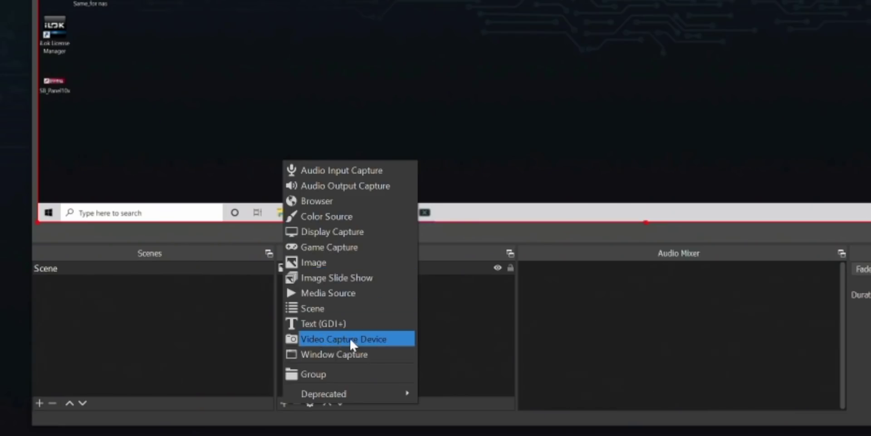
click(351, 338)
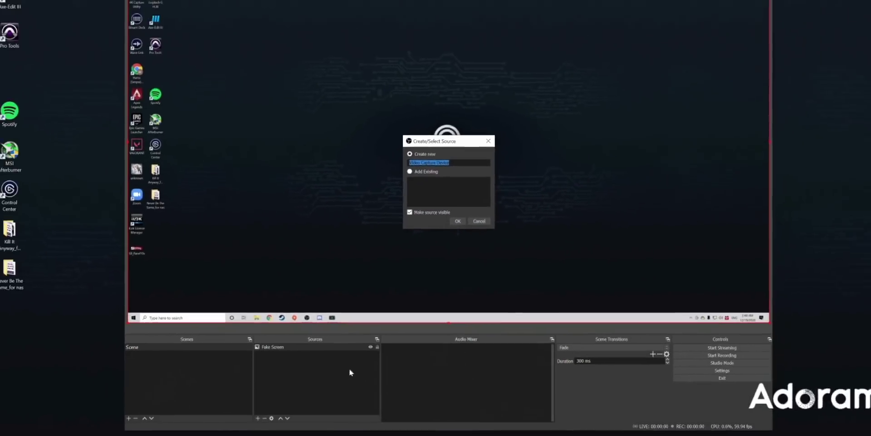
text(Camera)
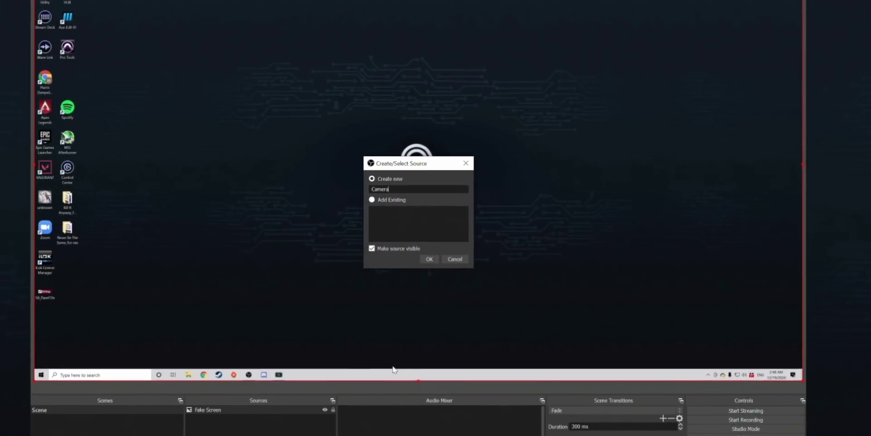
key(Return)
click(306, 262)
click(285, 257)
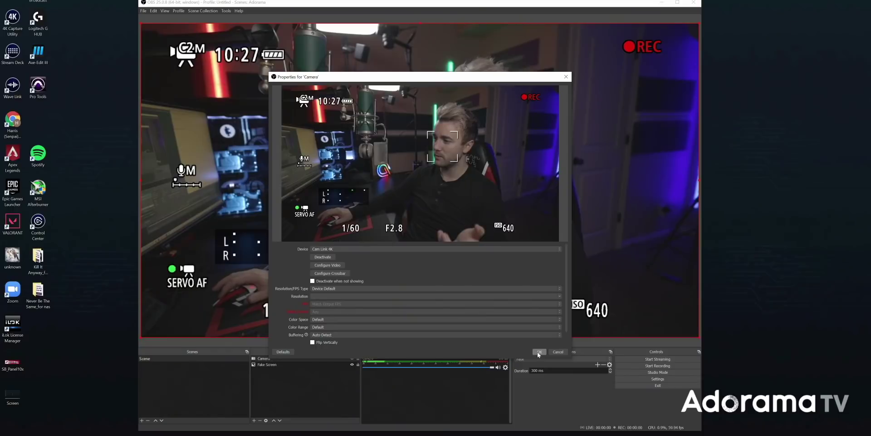
click(537, 352)
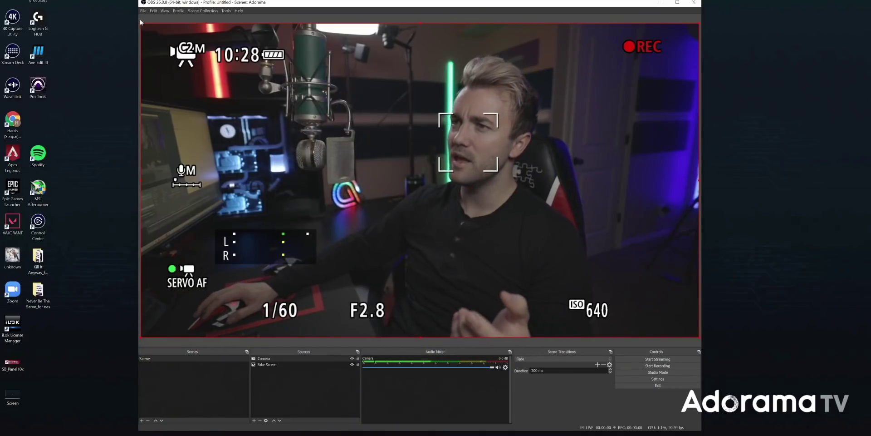
- Shrink the Camera source to about a quarter of the canvas width and place it near the canvas's right edge
drag(165, 39, 541, 247)
drag(561, 268, 549, 137)
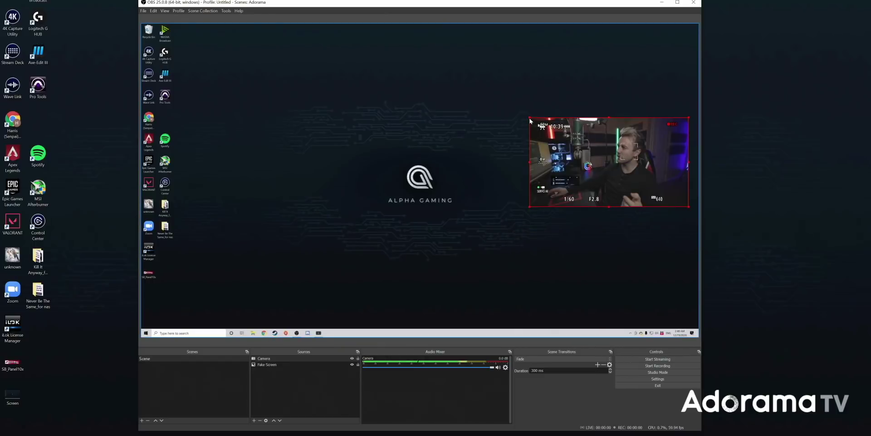
drag(562, 138, 566, 132)
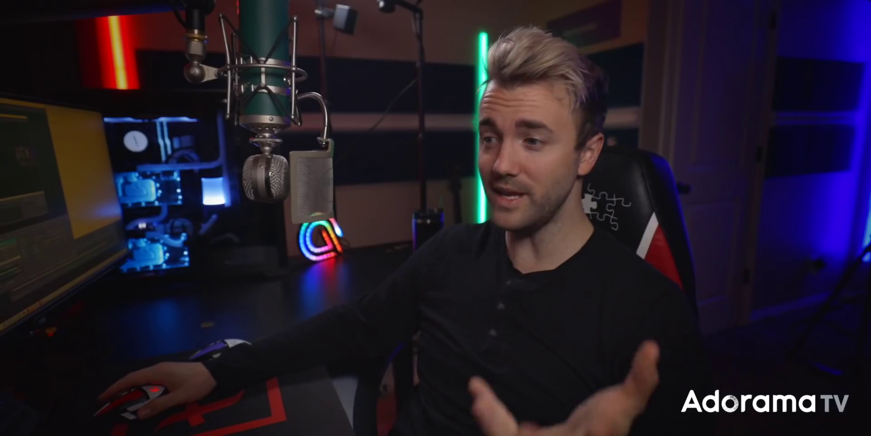
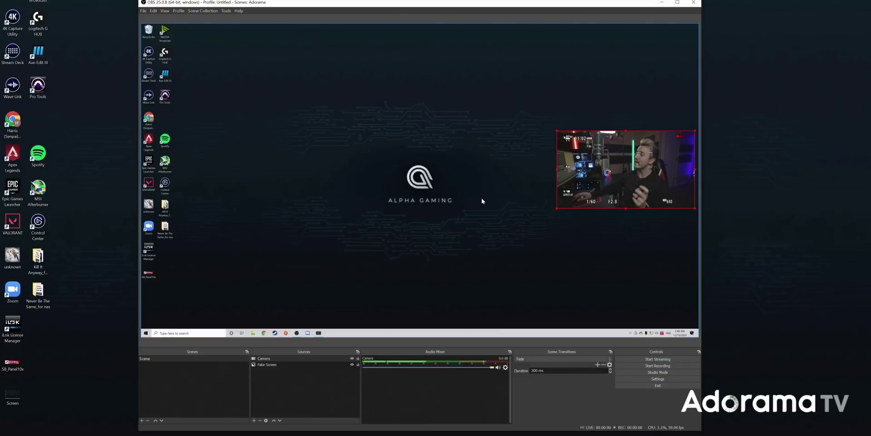
- Shift the Fake Screen image partly off the canvas to the left and move the Camera source below it in the layer order
drag(462, 172, 398, 173)
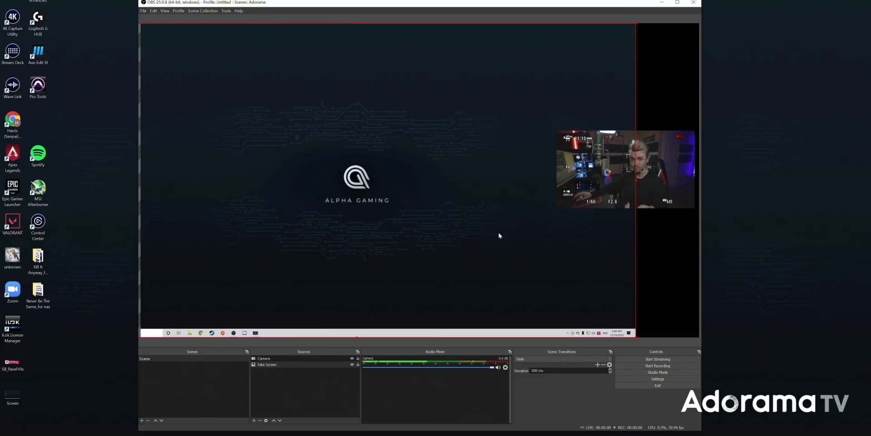
click(265, 358)
drag(267, 365, 266, 365)
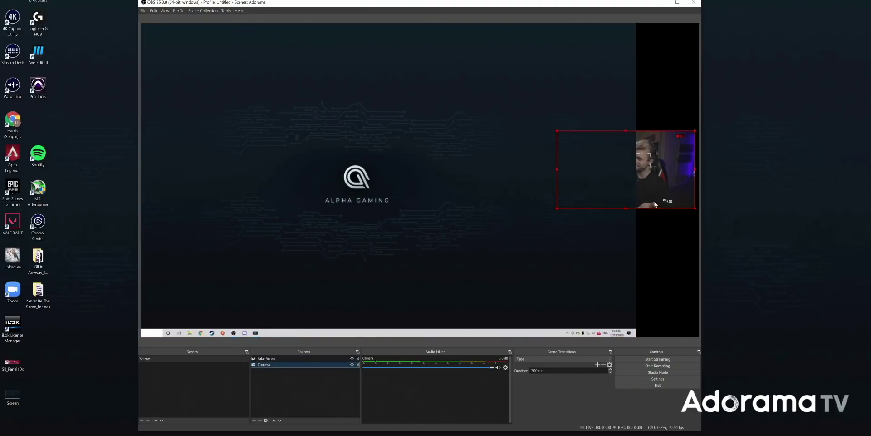
- Put the Camera source back above Fake Screen and realign the Fake Screen image to fill the canvas
click(648, 252)
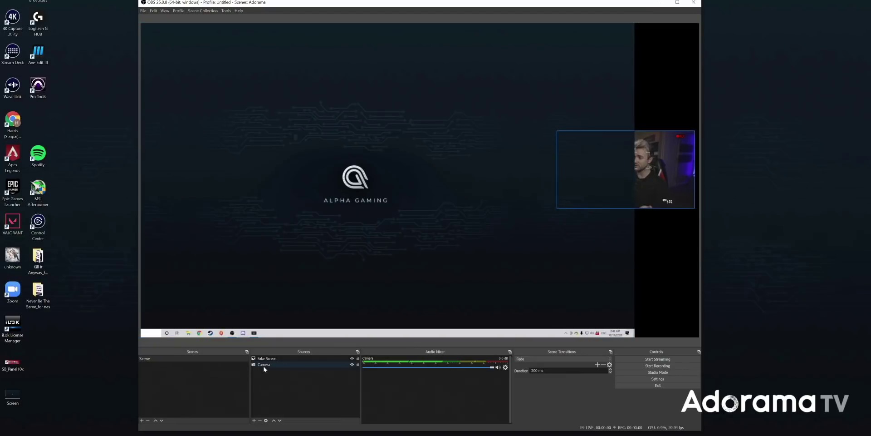
drag(267, 365, 265, 356)
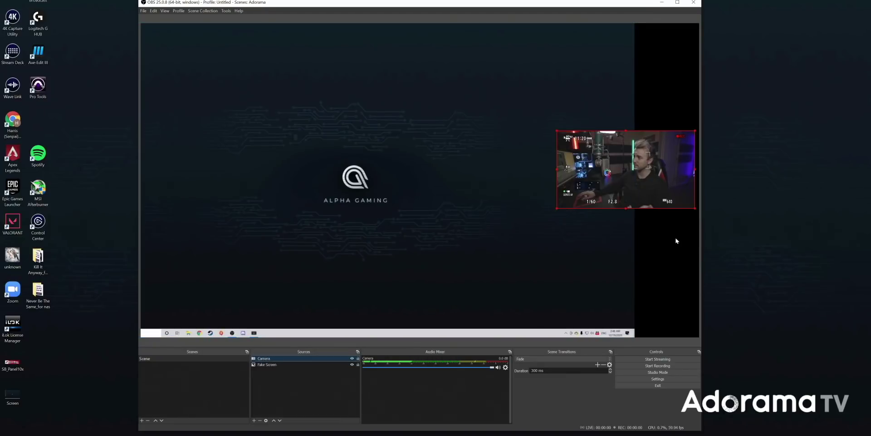
drag(385, 232, 423, 229)
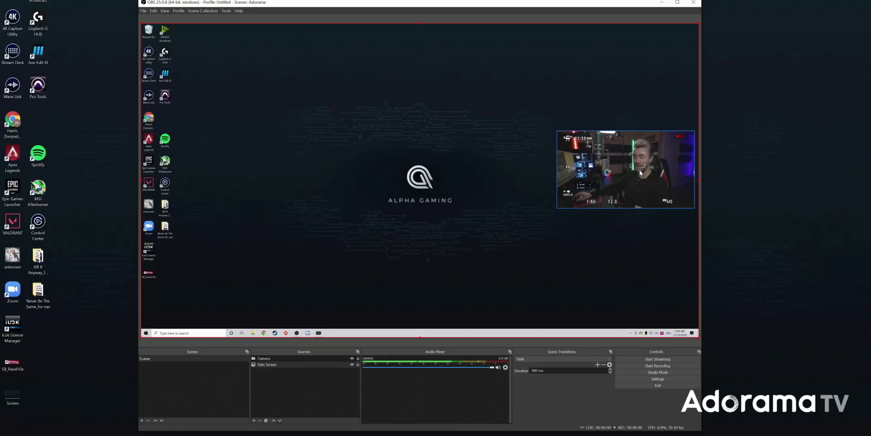
- Rename the existing scene as Gameplay and create a second scene named Intermission
right_click(152, 358)
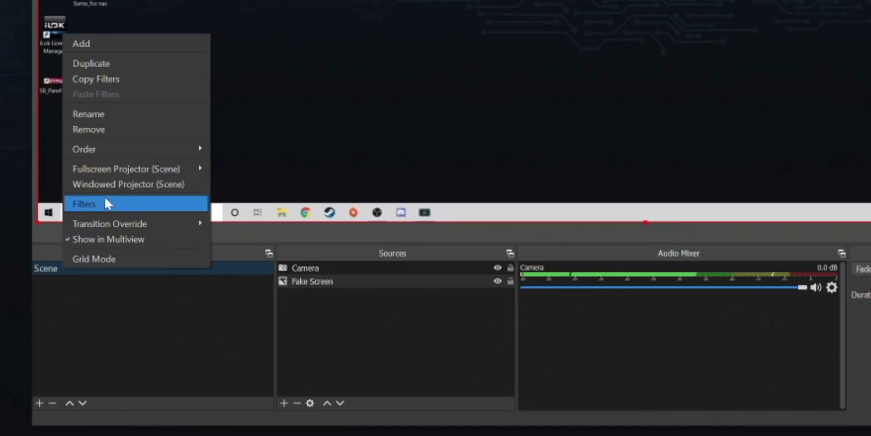
click(103, 115)
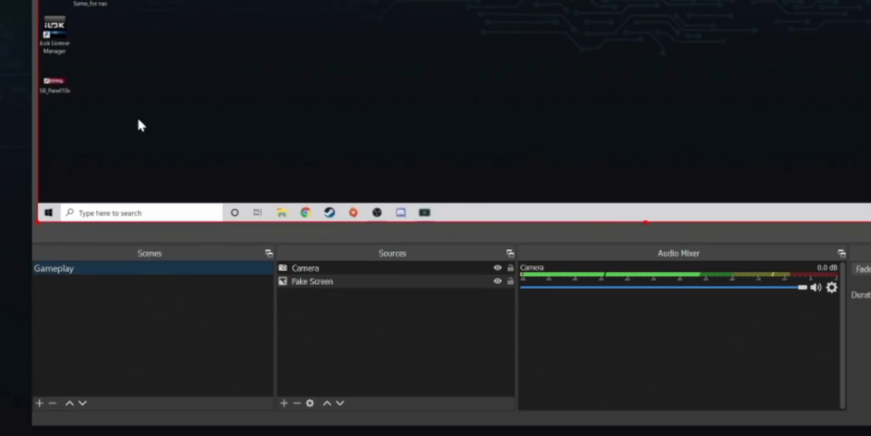
click(39, 402)
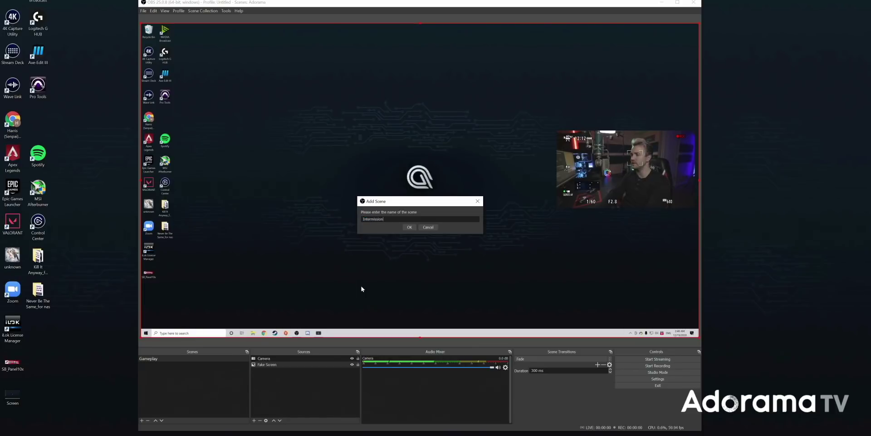
key(Return)
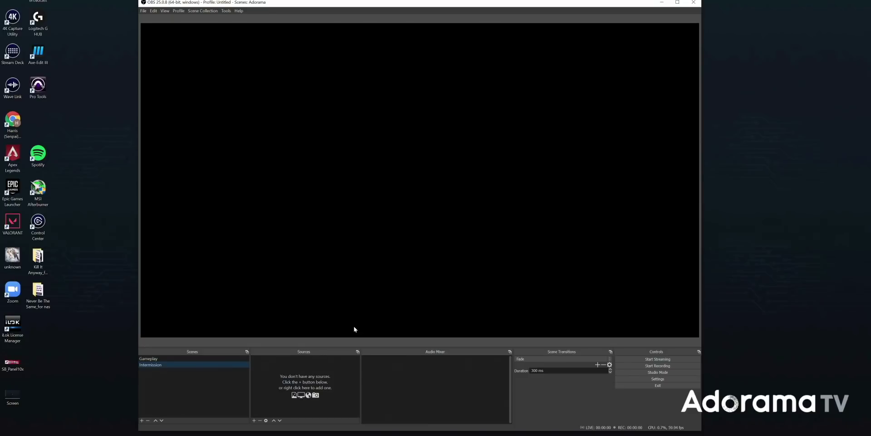
- Compare the Gameplay and Intermission scenes, and add the existing Camera video capture source to the Intermission scene
click(149, 359)
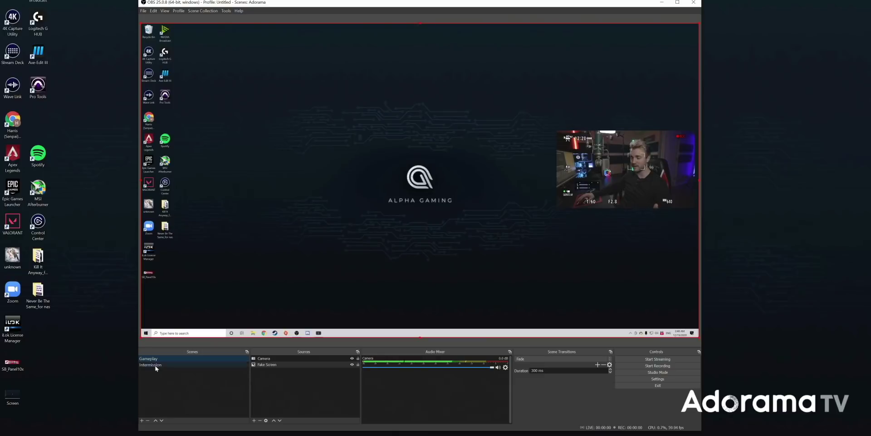
click(154, 364)
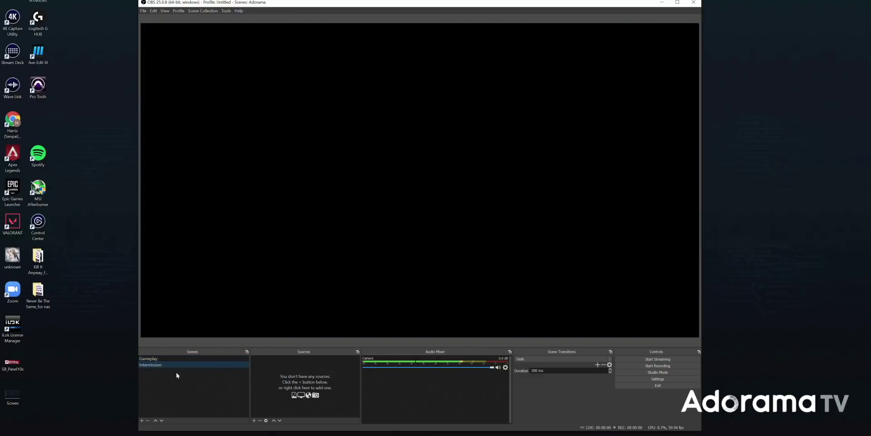
click(254, 420)
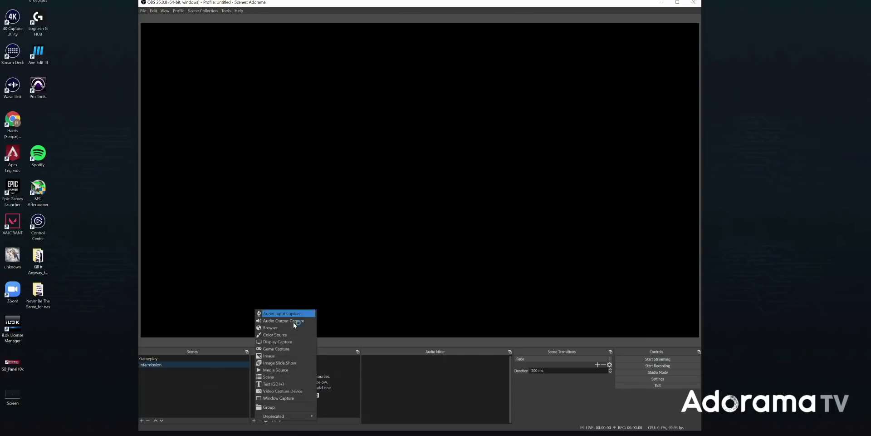
click(283, 391)
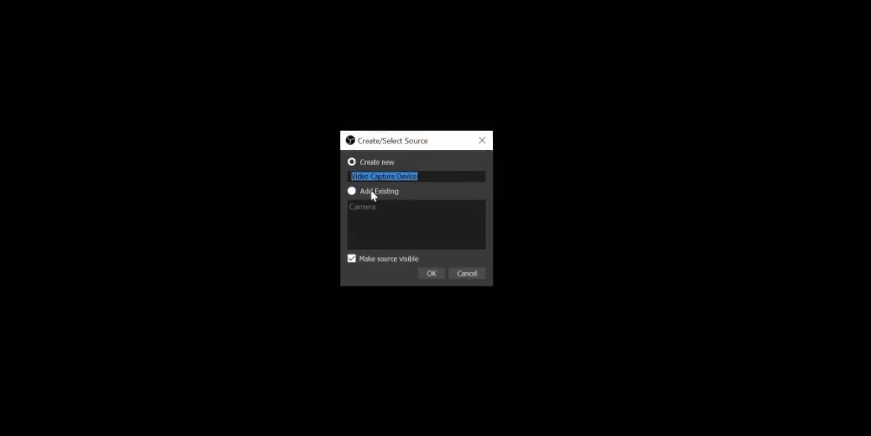
click(352, 194)
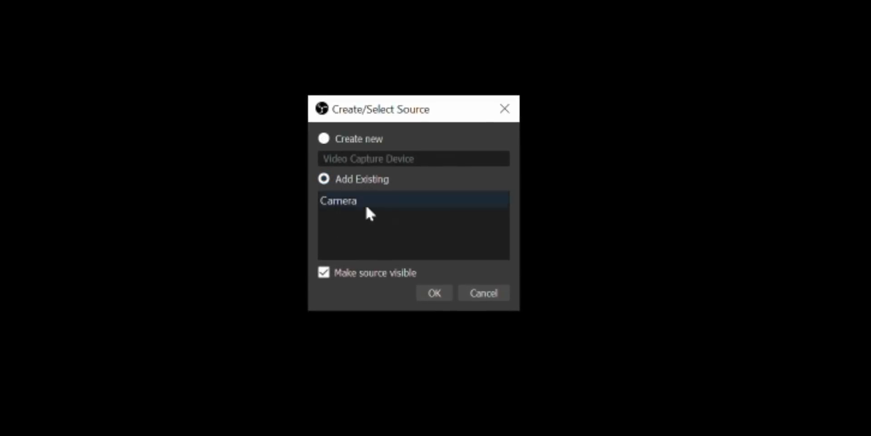
click(352, 200)
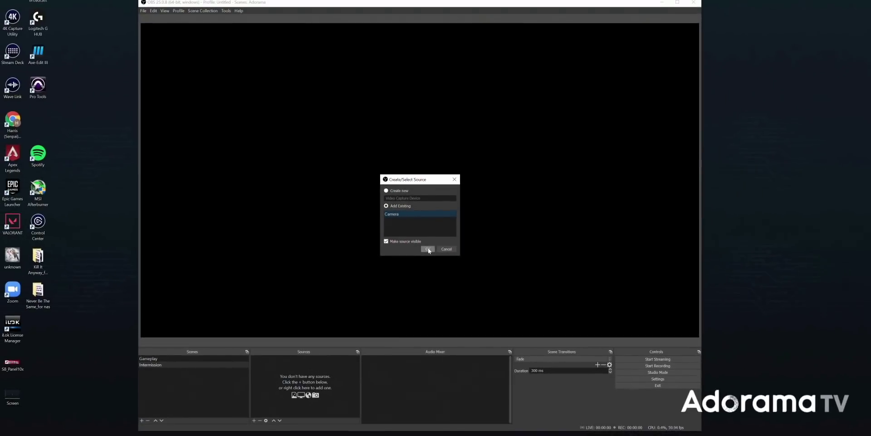
click(434, 293)
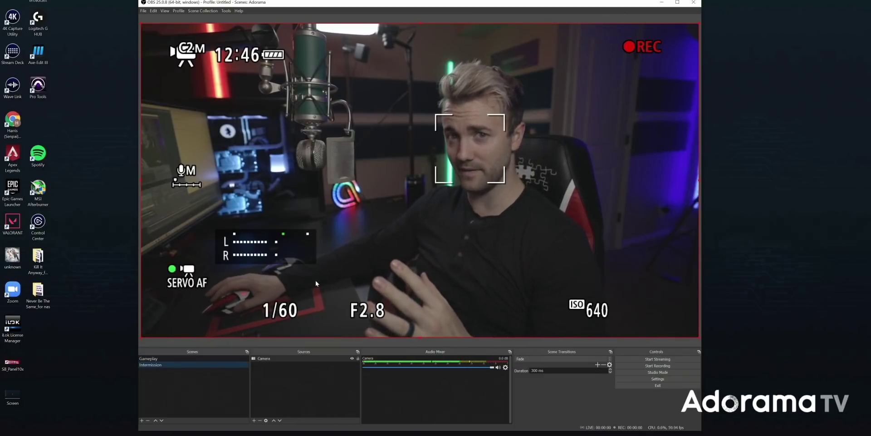
- Compare the Gameplay and Intermission scenes, and shrink the Fake Screen image into a small overlay at the Intermission canvas's lower-right corner
click(151, 358)
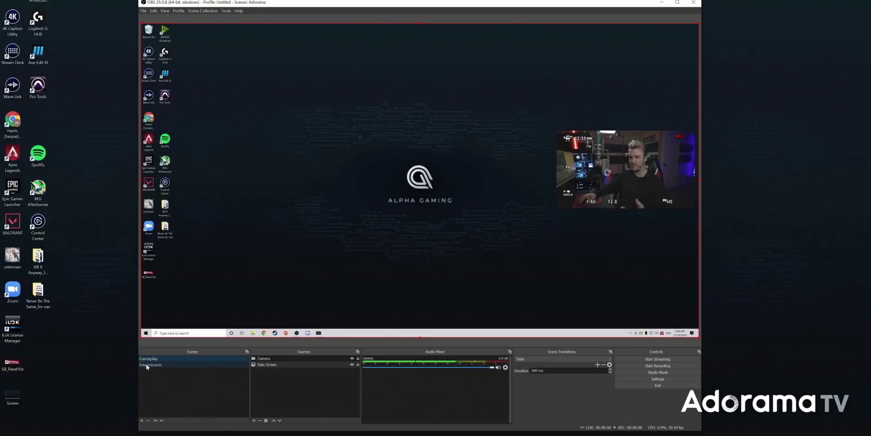
click(147, 365)
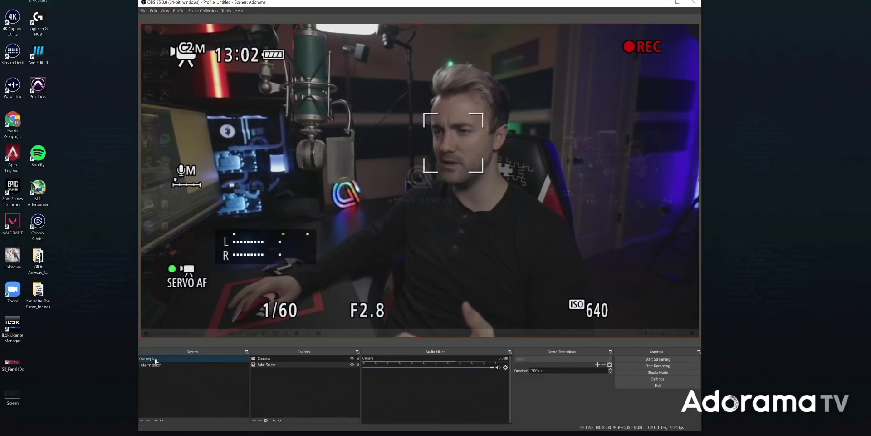
click(186, 358)
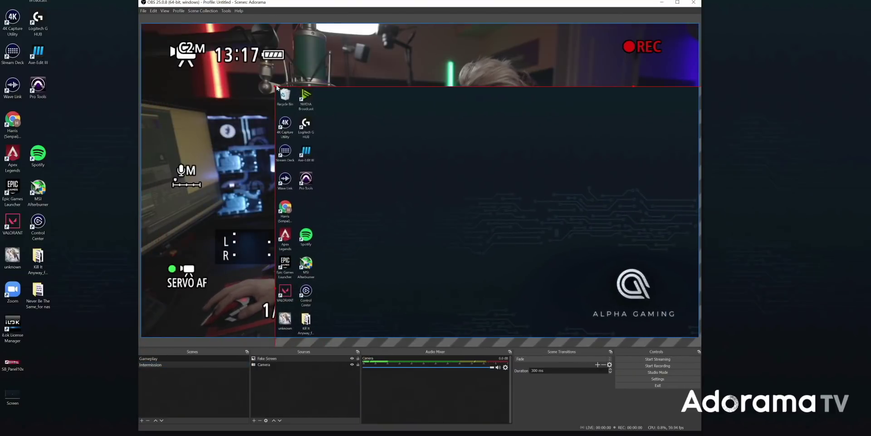
drag(275, 90, 514, 227)
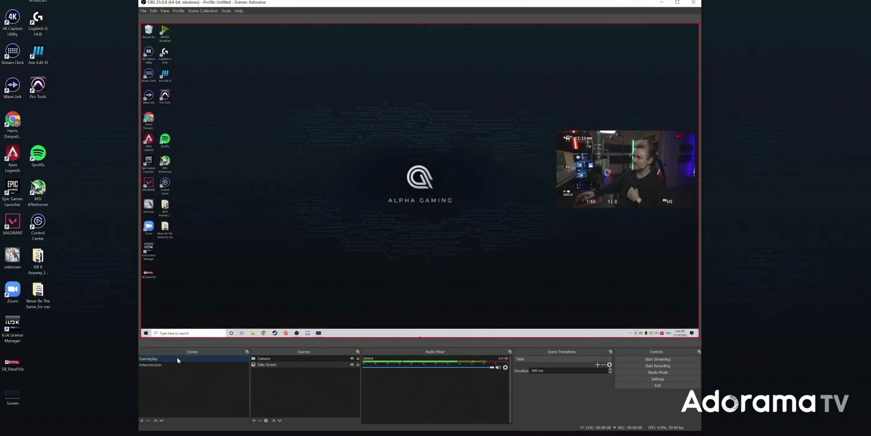
- Switch between the Intermission and Gameplay scenes to compare their layouts, finishing on Gameplay
click(175, 365)
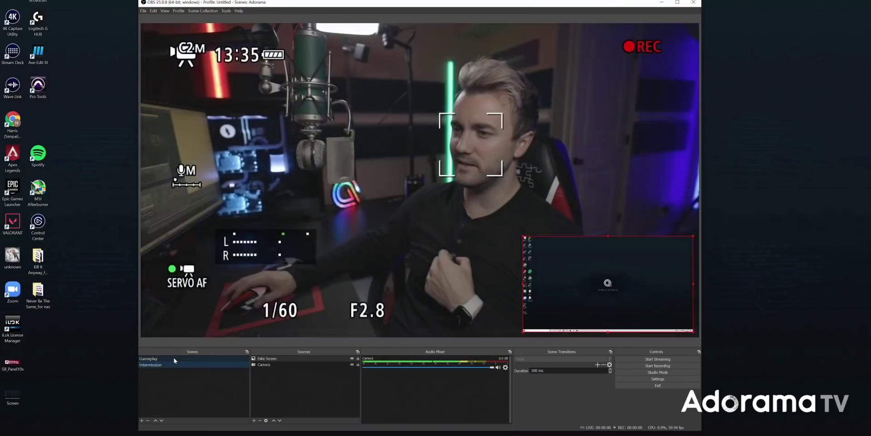
click(175, 358)
click(158, 365)
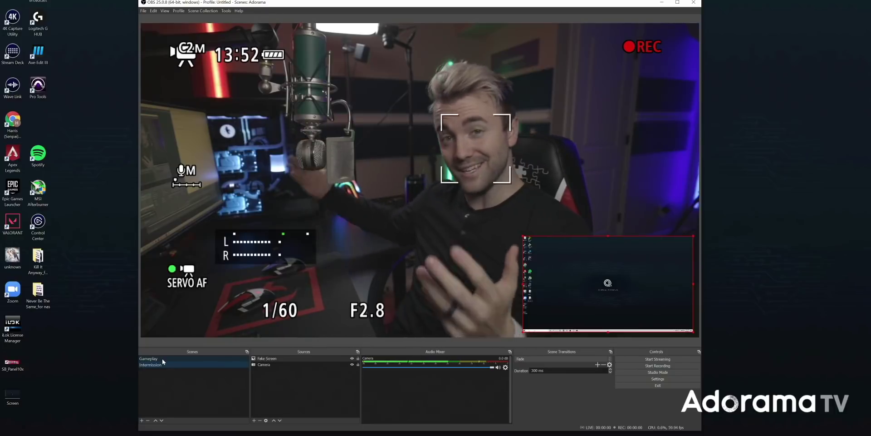
click(161, 358)
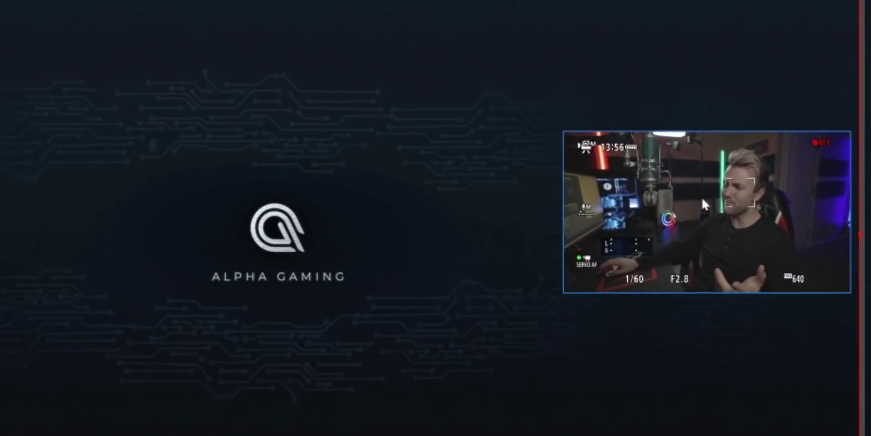
- Enlarge the Camera overlay in the Gameplay scene and keep it near the canvas's right edge
click(674, 225)
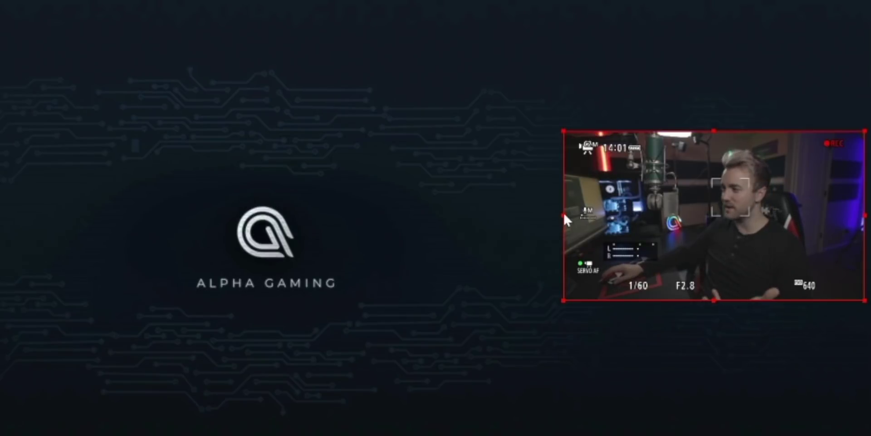
drag(562, 212, 402, 222)
drag(535, 213, 541, 215)
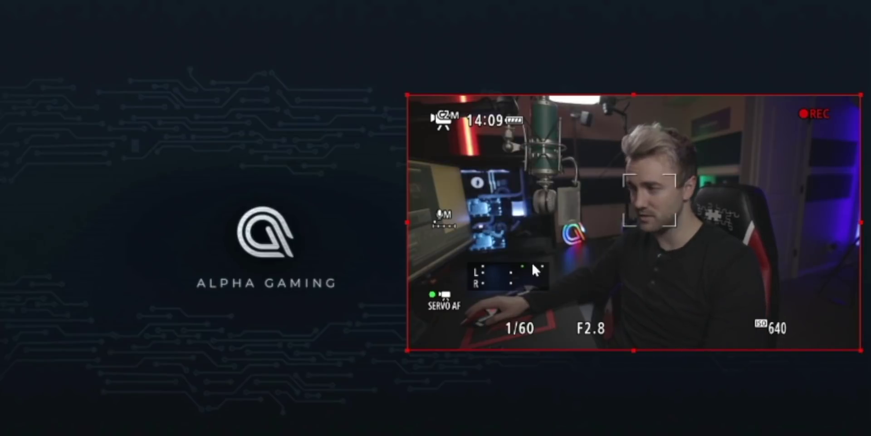
- Crop the Camera overlay's left and right sides to a narrow portrait frame around the person, and compare it with the Intermission scene
drag(407, 222, 591, 210)
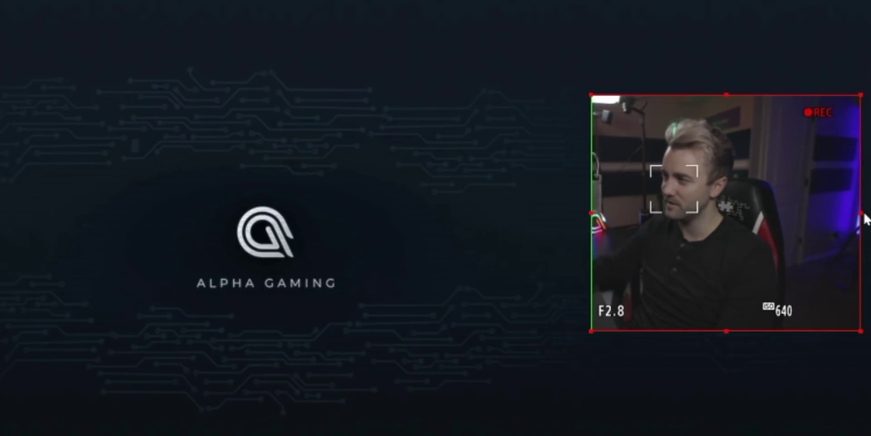
drag(861, 214, 783, 215)
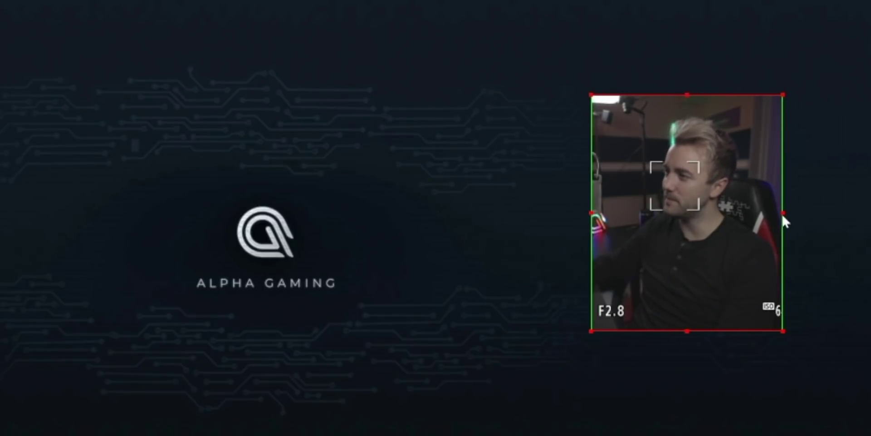
drag(590, 212, 599, 211)
mouse_move(783, 213)
mouse_down()
mouse_move(758, 214)
mouse_move(769, 211)
mouse_up()
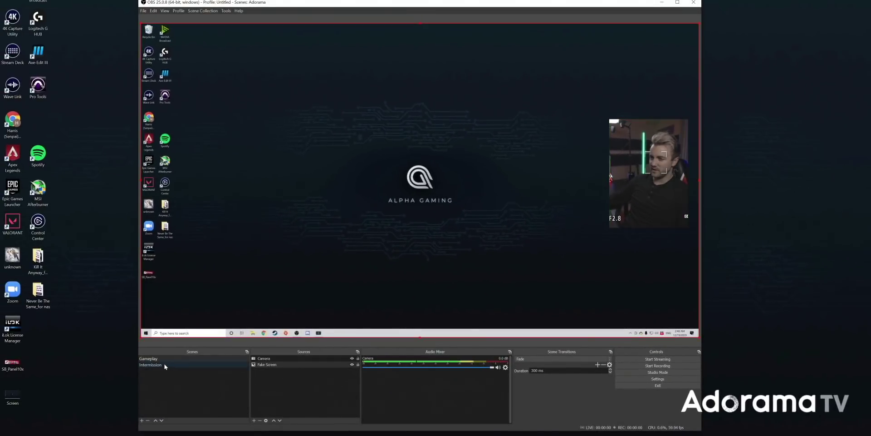
click(164, 365)
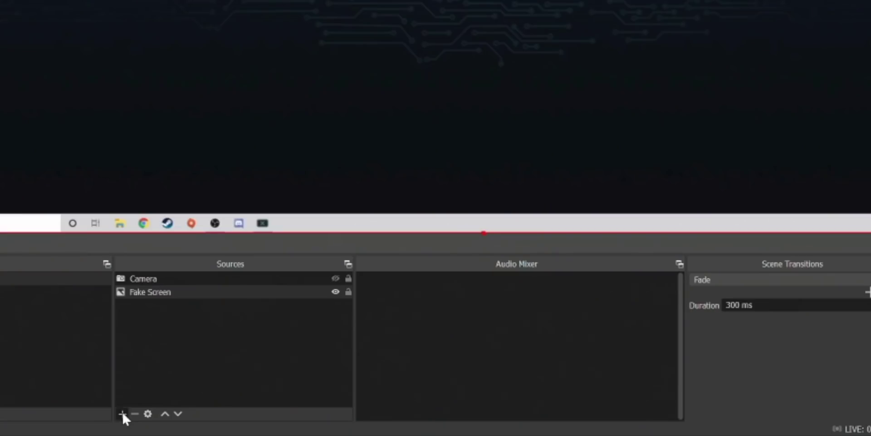
- Add a new Audio Input Capture source named Mic to the Gameplay scene and set its mixer level to 0.0 dB
click(122, 414)
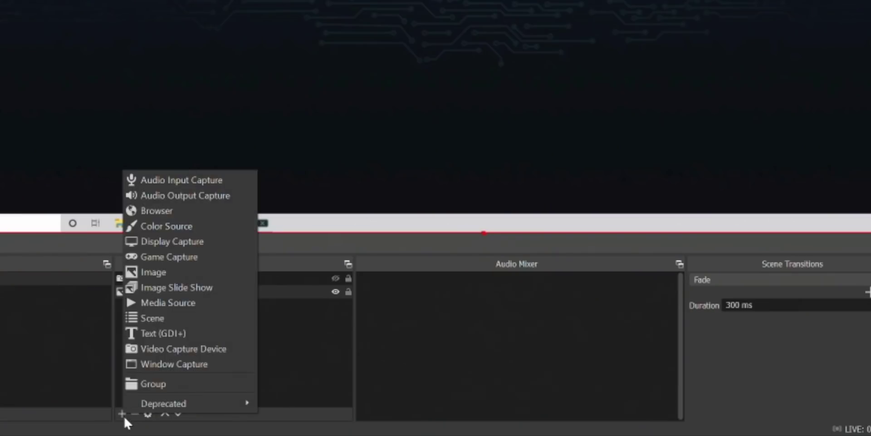
click(186, 180)
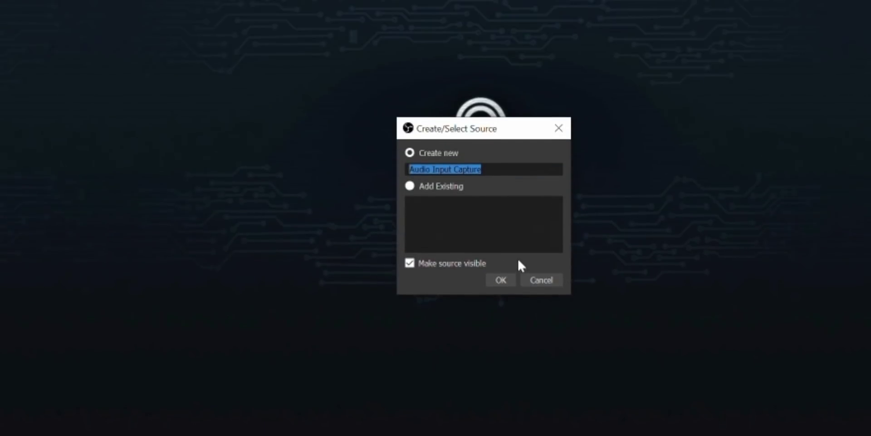
text(Mic)
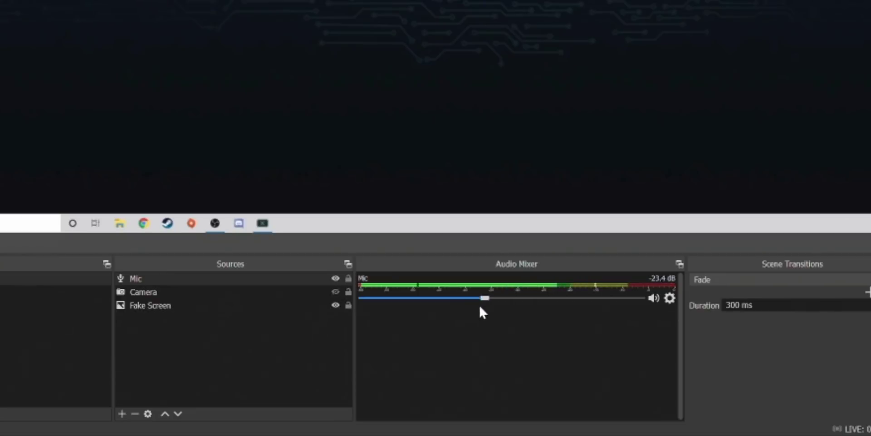
drag(480, 307, 671, 303)
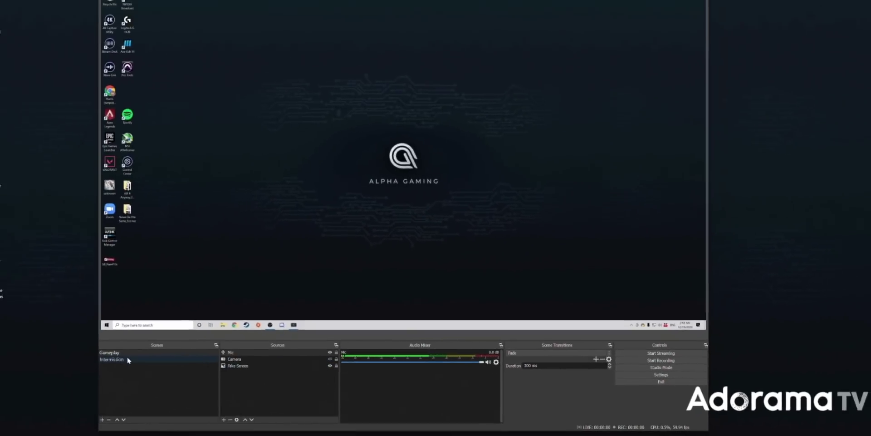
- Switch repeatedly between the Intermission and Gameplay scenes to examine how the scene transitions look
click(162, 365)
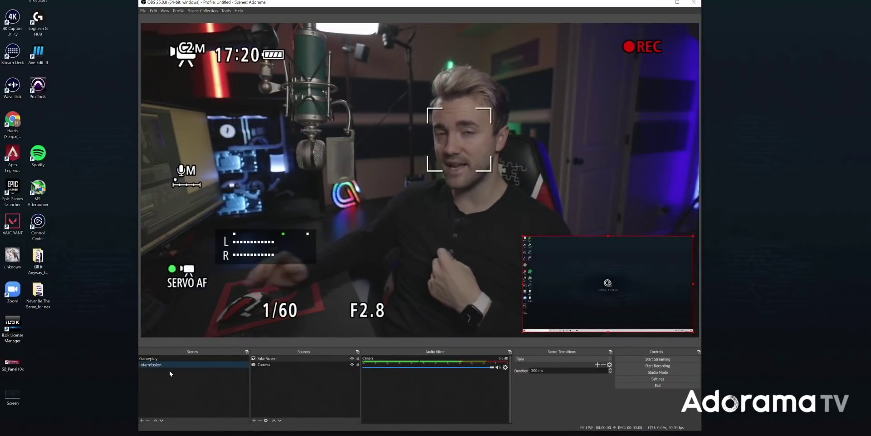
click(153, 356)
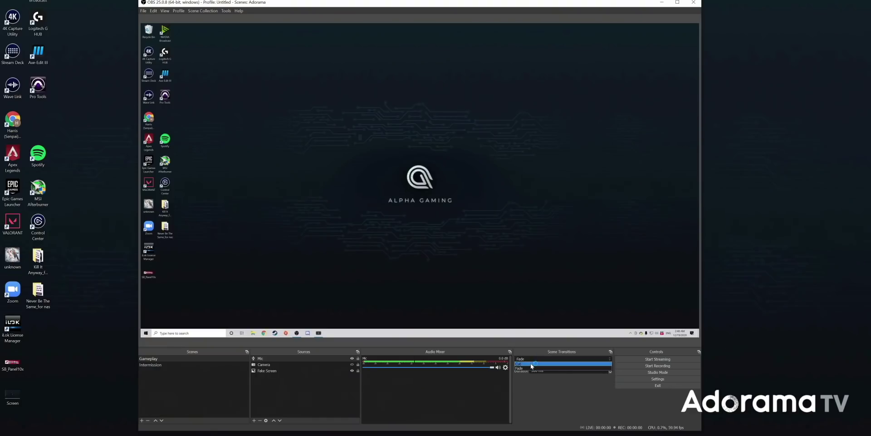
click(151, 365)
click(153, 358)
click(155, 365)
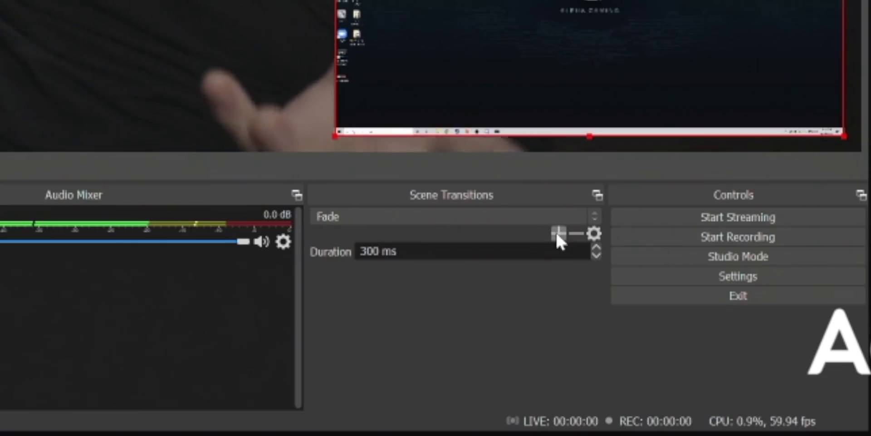
- Add a Swipe scene transition with direction Left, preview it, and test it by switching between Gameplay and Intermission
click(557, 234)
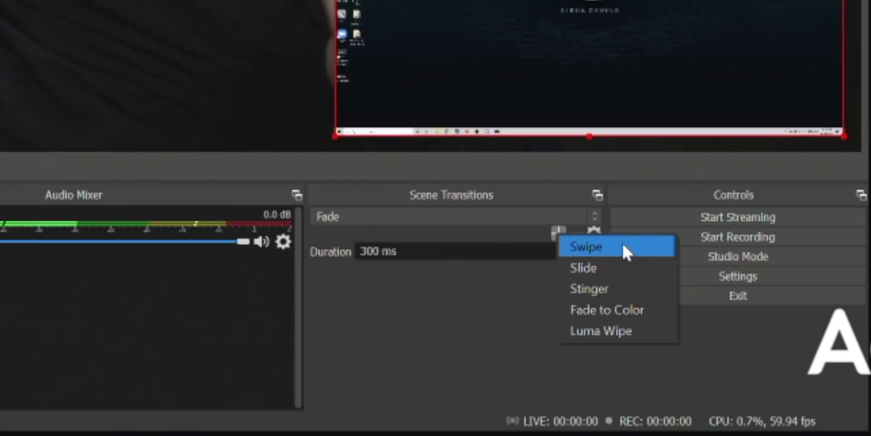
click(622, 245)
click(404, 221)
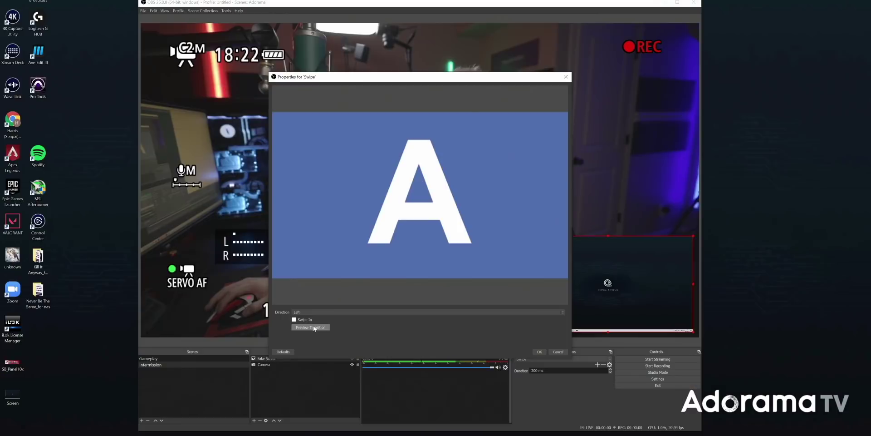
click(314, 326)
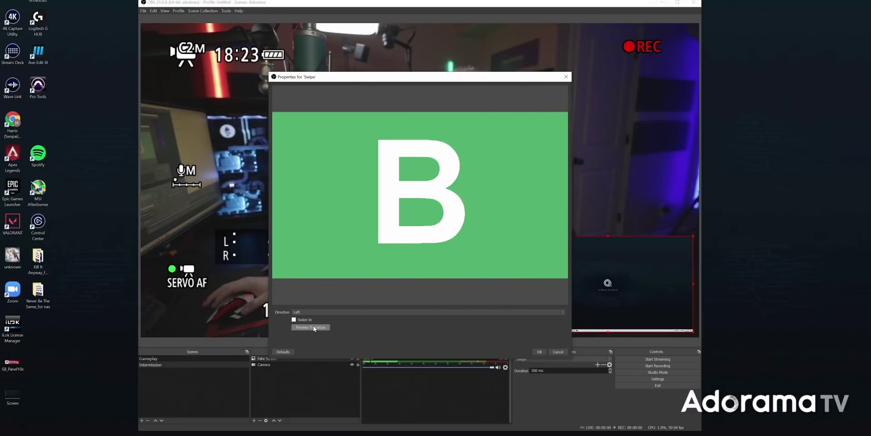
click(540, 352)
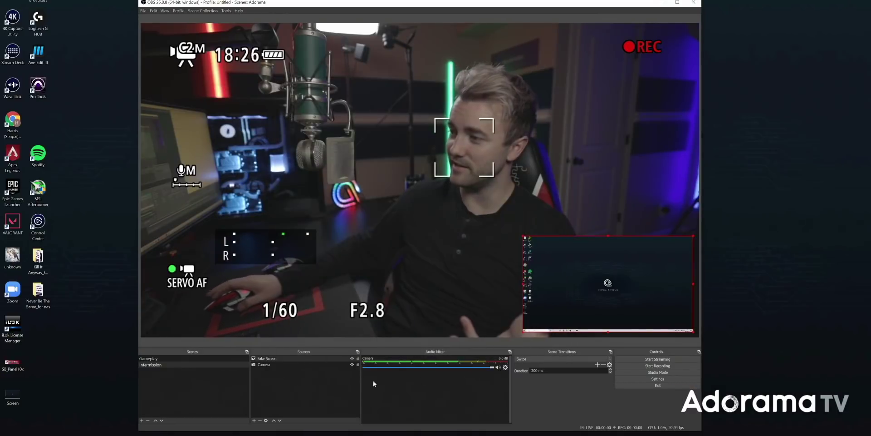
click(154, 358)
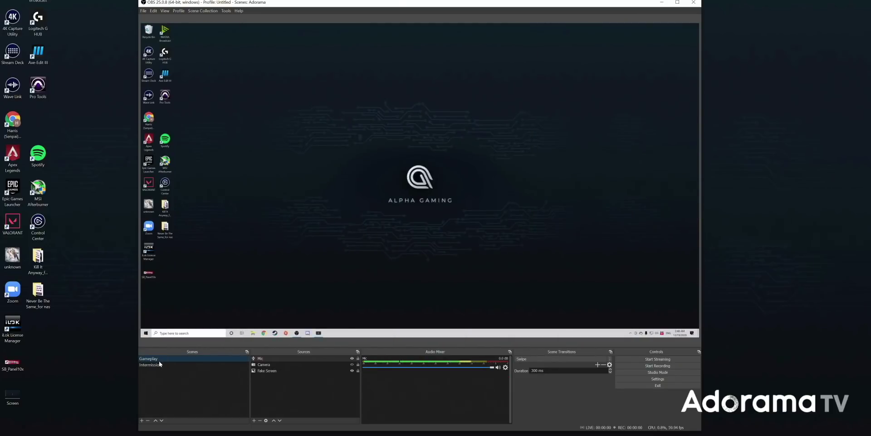
click(156, 365)
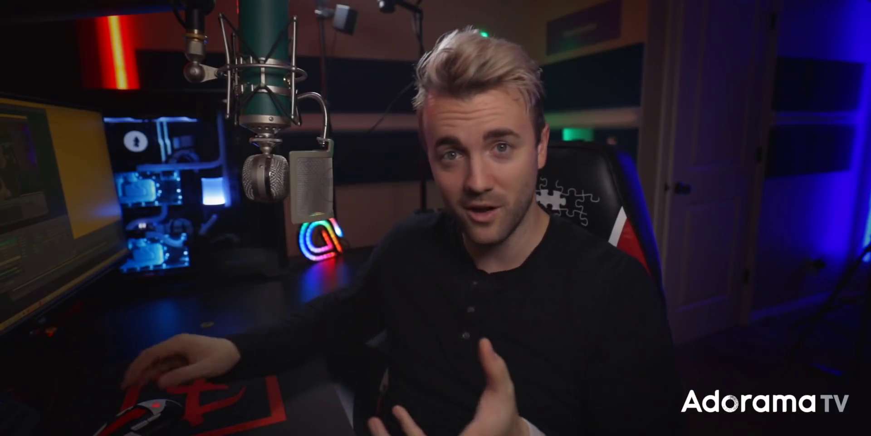
- Set the Gameplay scene's transition override to Cut and test it by switching to Intermission and back
right_click(141, 214)
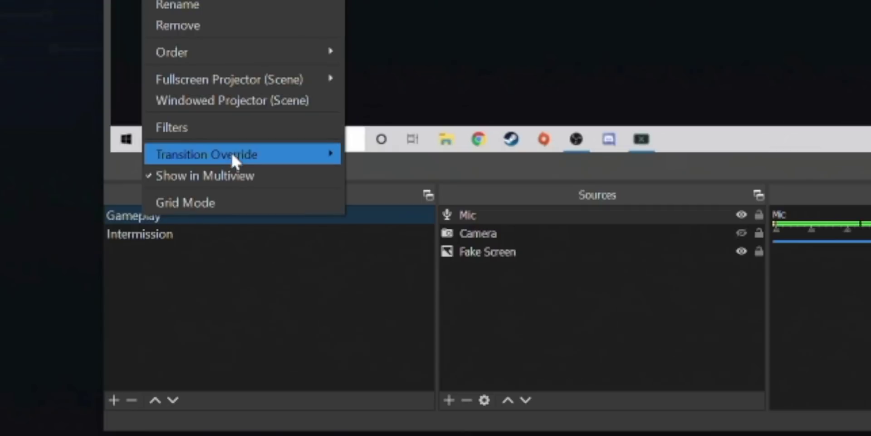
mouse_move(232, 155)
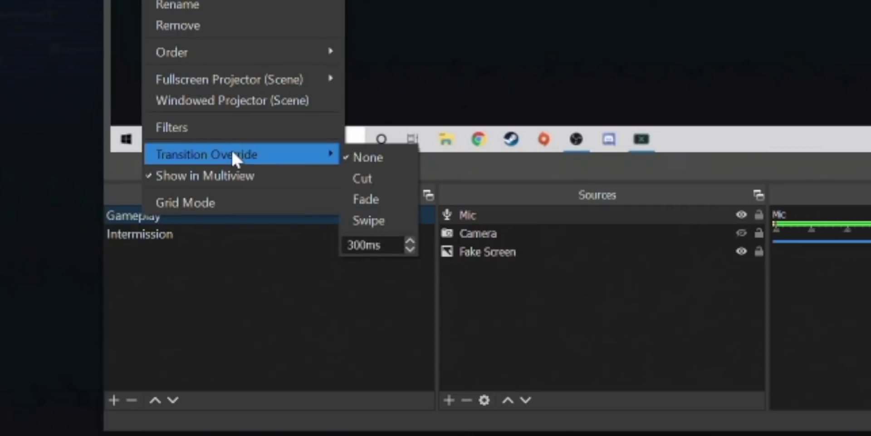
click(386, 177)
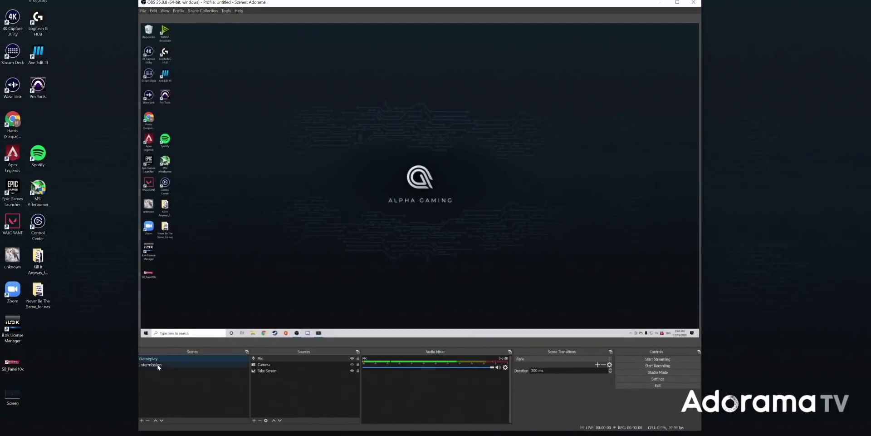
click(158, 365)
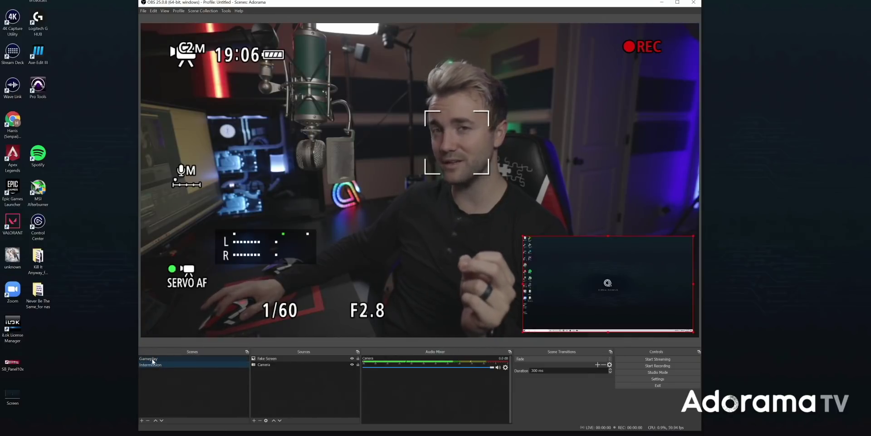
click(153, 359)
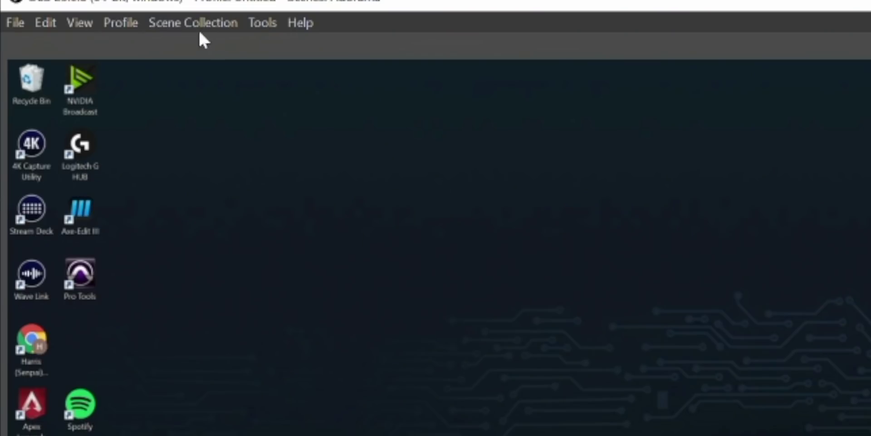
- Examine the available scene collections, switch to the Untitled collection, and return to Adorama
click(190, 25)
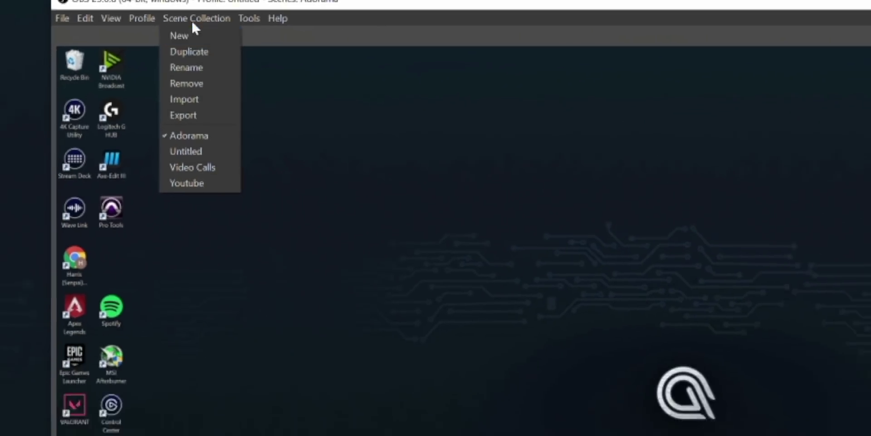
key(Escape)
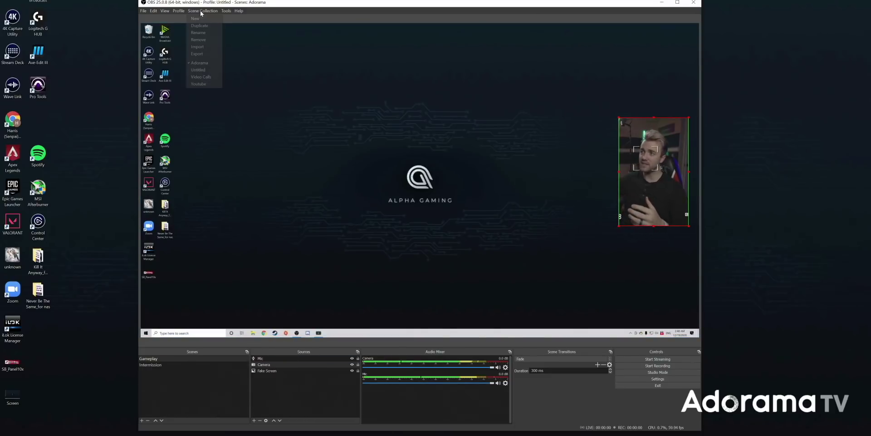
click(203, 71)
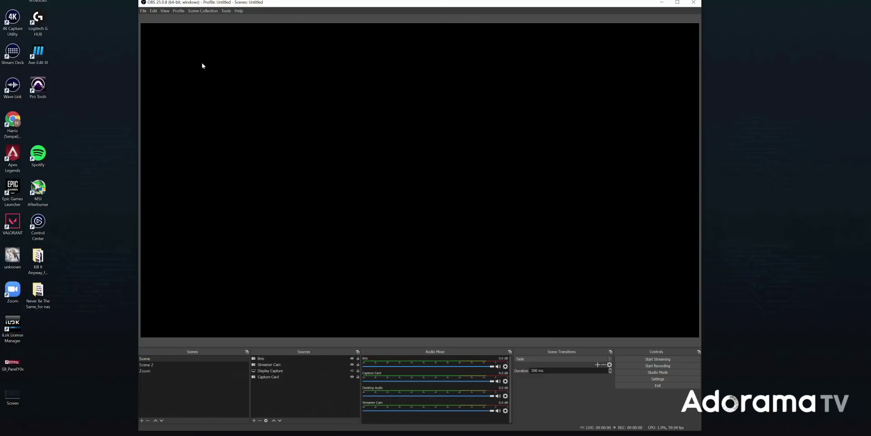
click(203, 10)
click(204, 82)
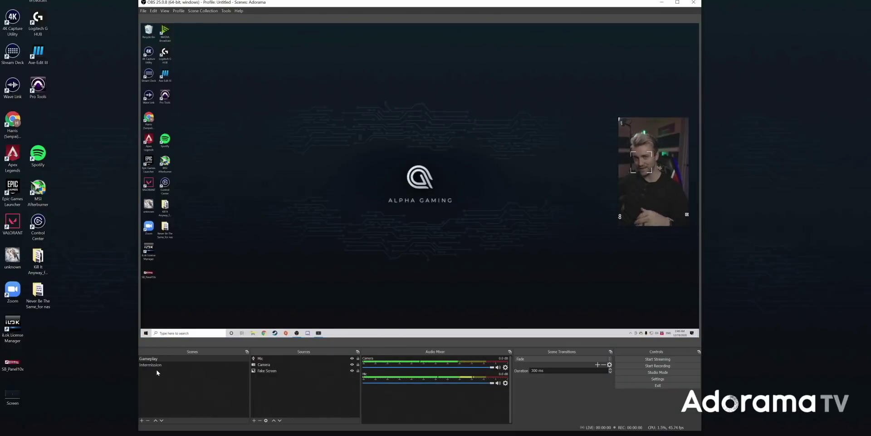
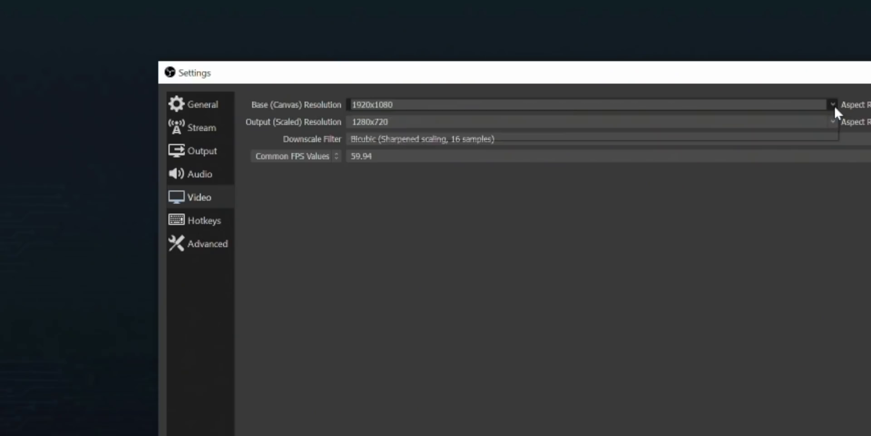
- Set the base canvas resolution to 3840x2160 and the scaled output resolution to 1920x1080 in the video settings
click(833, 105)
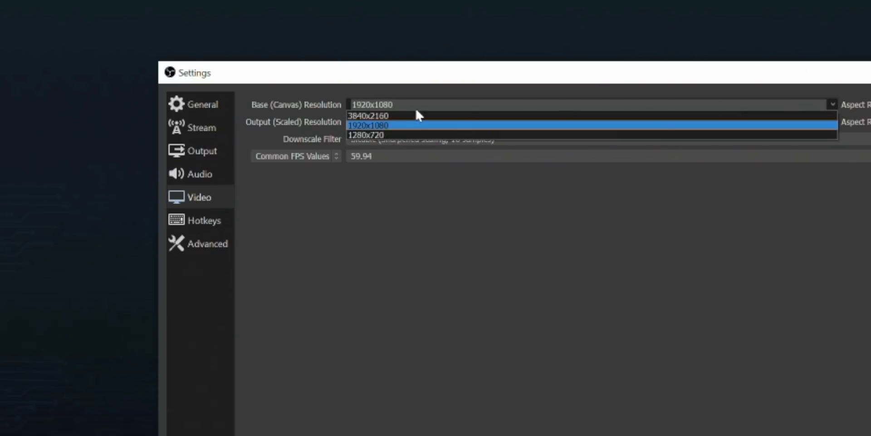
click(381, 115)
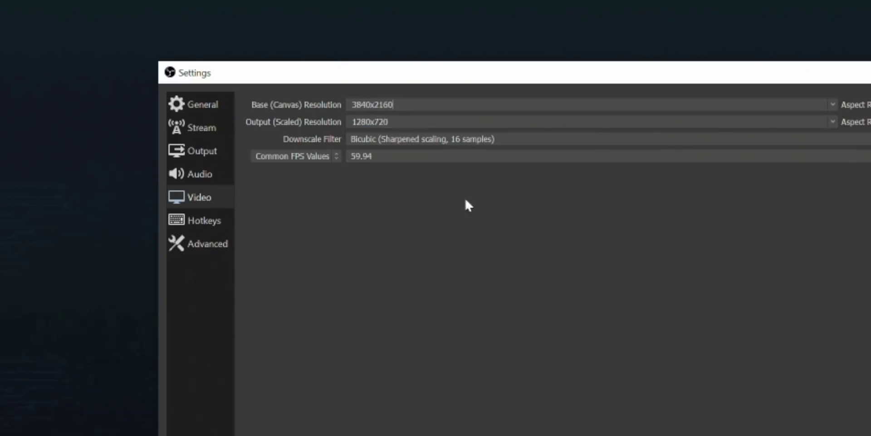
click(833, 122)
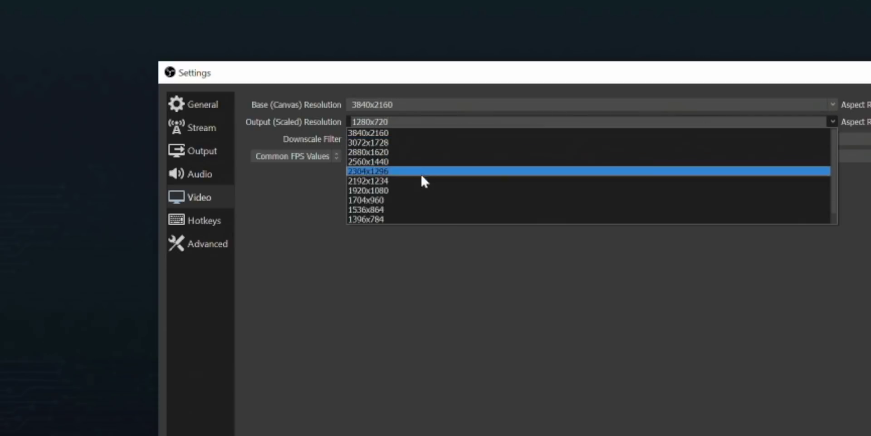
click(403, 191)
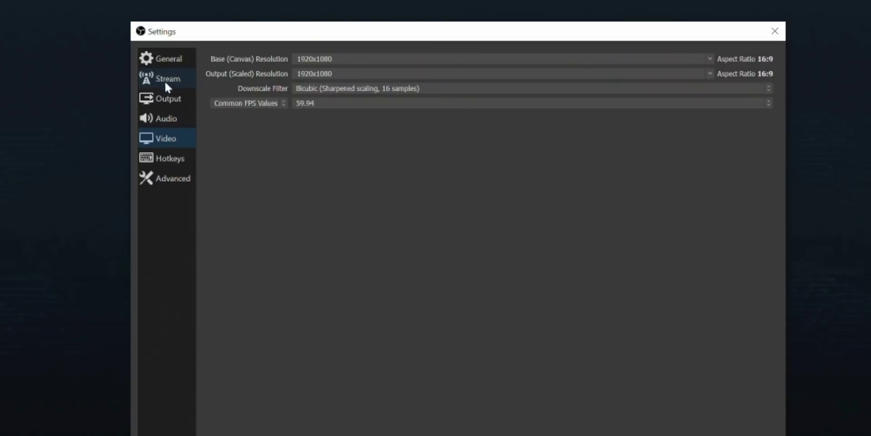
- Examine the Twitch account login in the stream settings, close it, and look through the other streaming services such as YouTube - RTMP
click(165, 83)
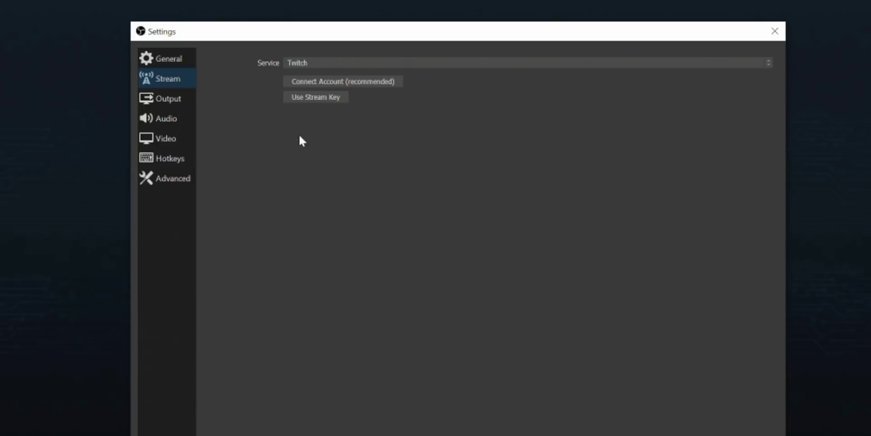
click(319, 81)
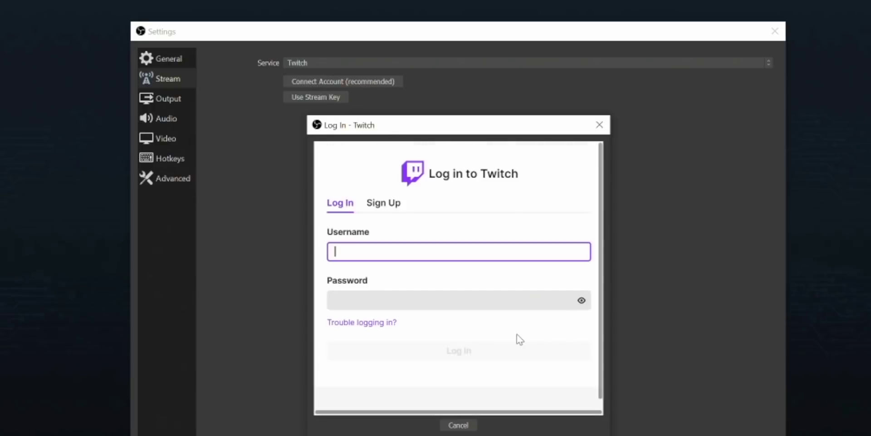
click(599, 125)
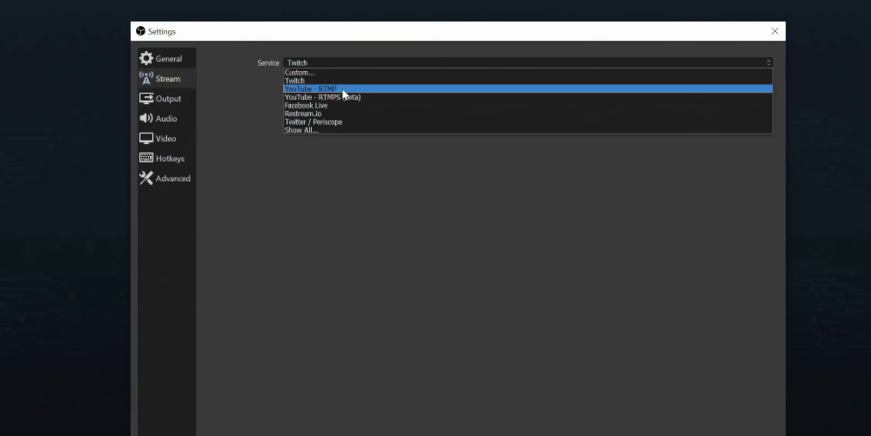
click(342, 88)
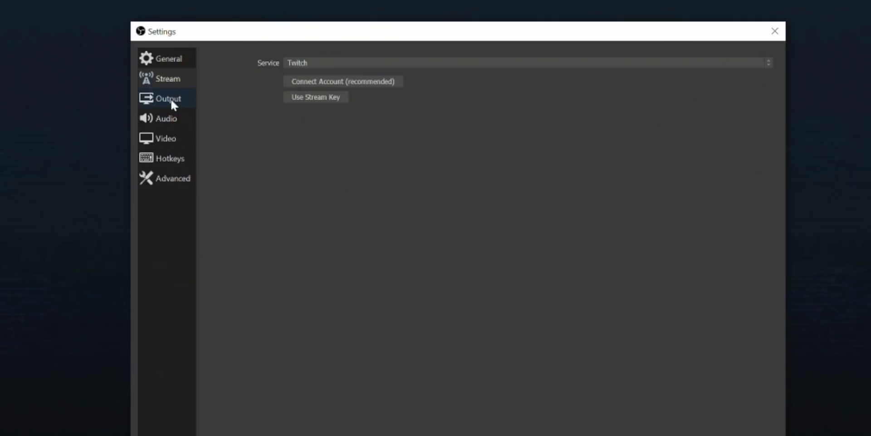
- Show the available encoders for streaming in the output settings
click(172, 102)
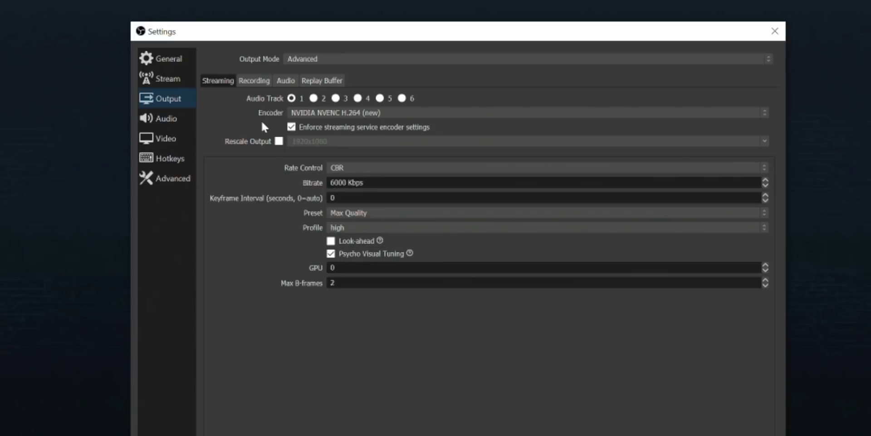
click(315, 113)
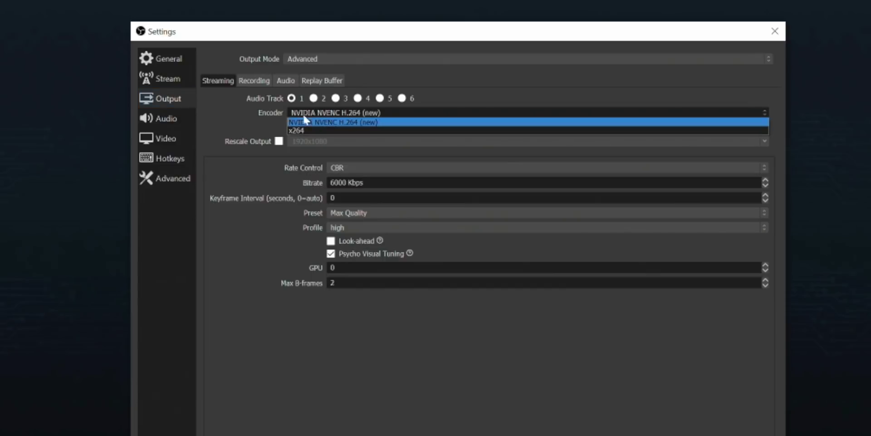